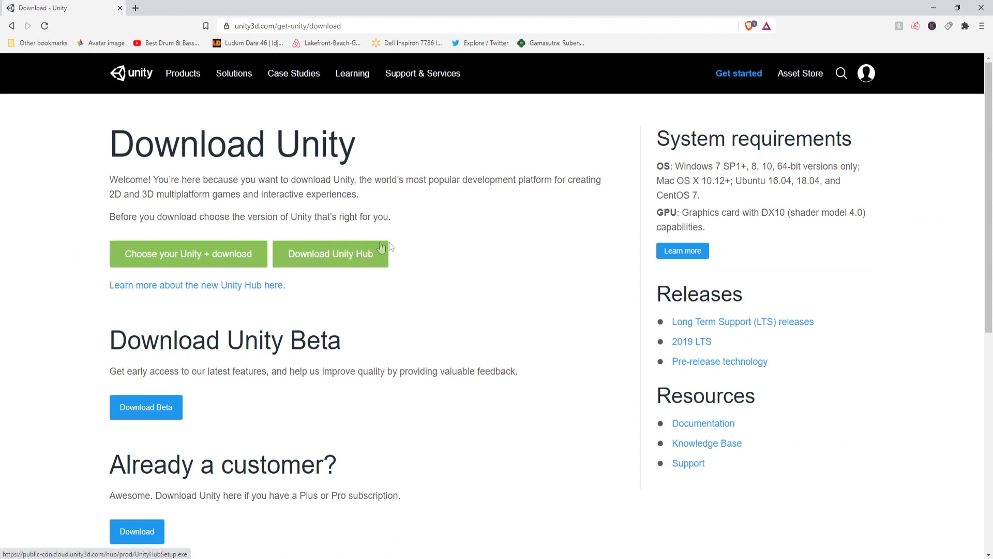
Step: Download the Unity Hub installer, run UnityHubSetup.exe and accept the license agreement
click(346, 265)
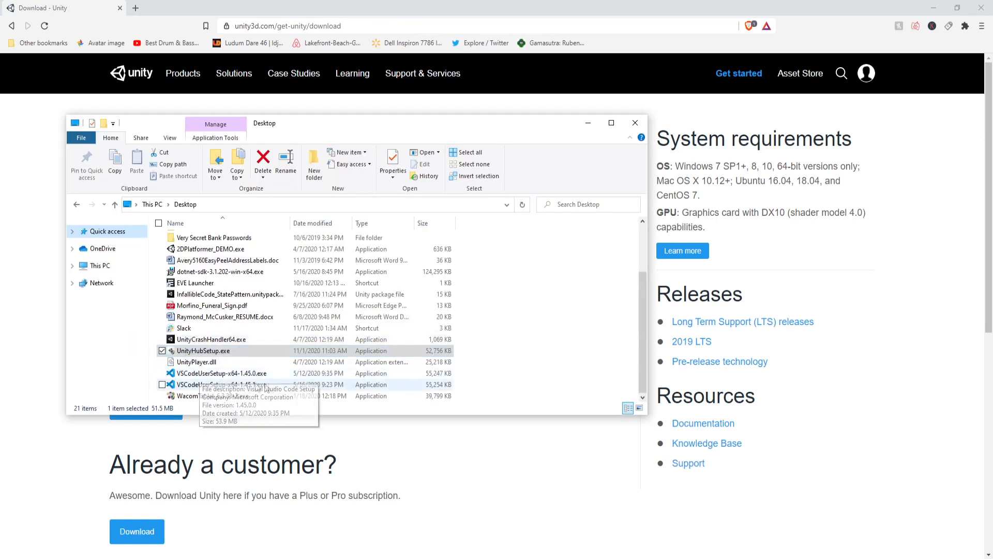
click(192, 351)
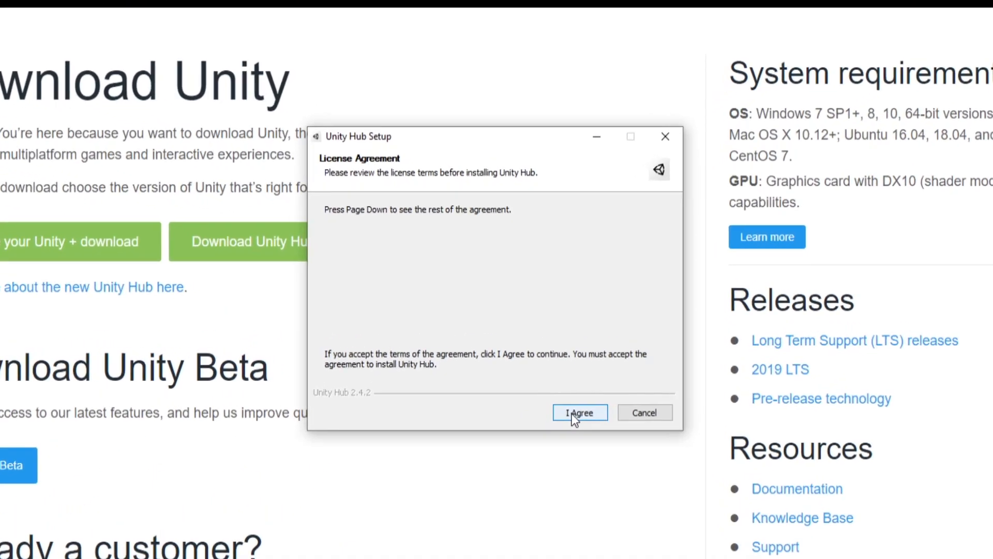
click(572, 414)
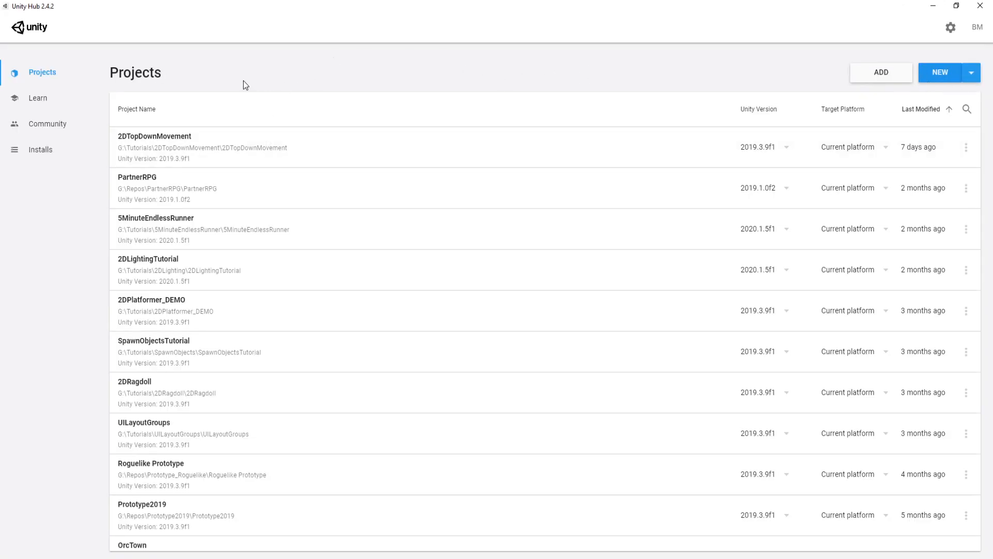
Step: Browse Unity Hub's Learn projects and its Community resources
click(49, 113)
scroll(239, 165, down, 7)
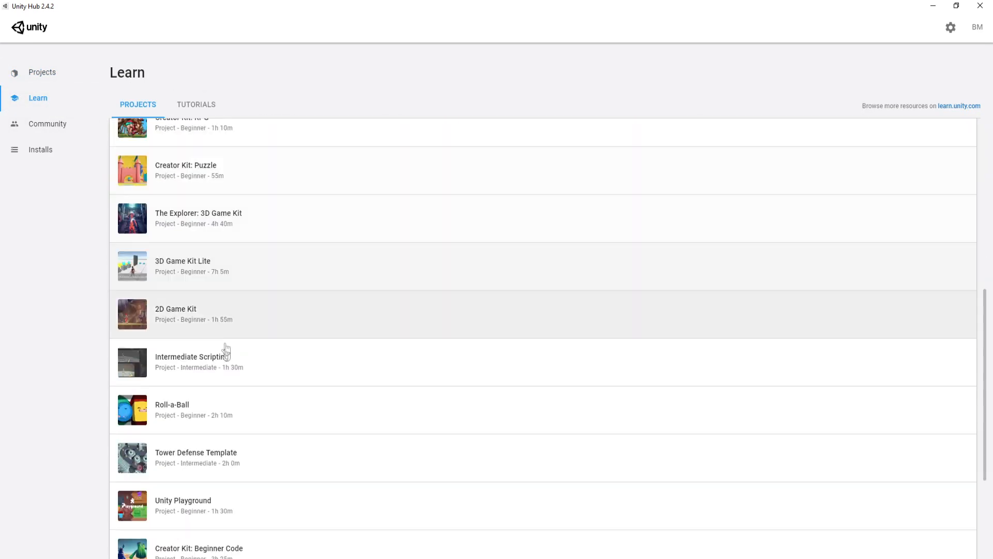
scroll(226, 371, down, 3)
scroll(224, 346, up, 10)
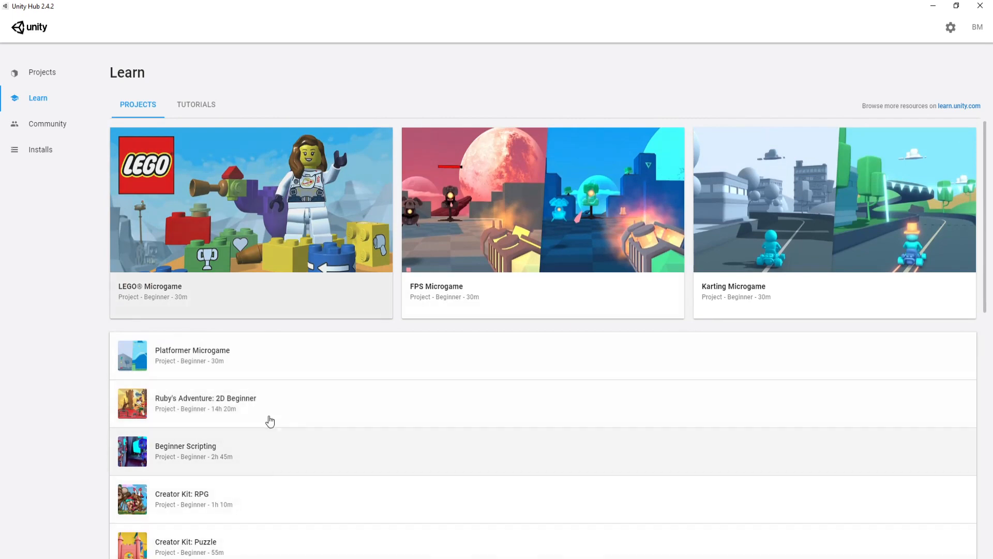
click(47, 125)
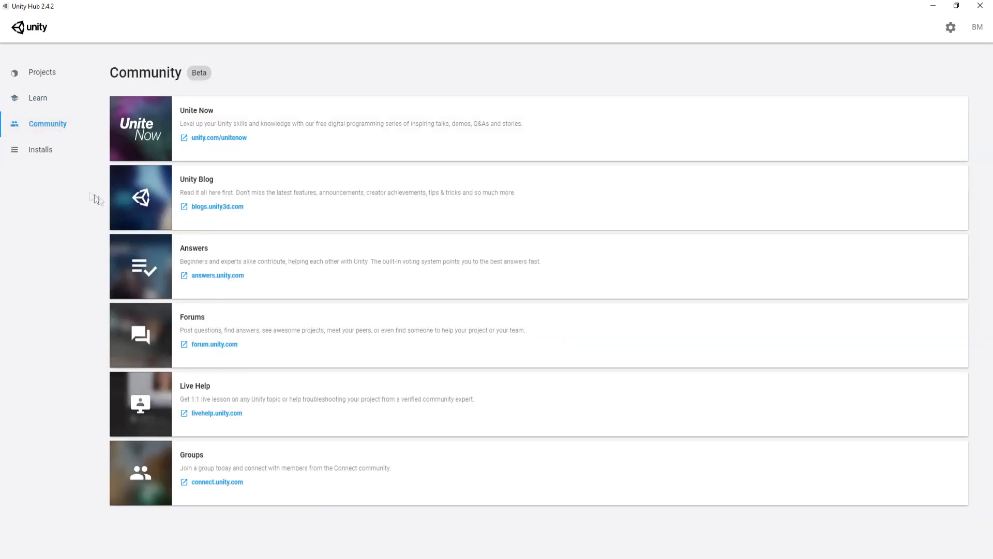
Step: Examine the installed Unity versions and the recommended, official and pre-release versions available to add
click(51, 158)
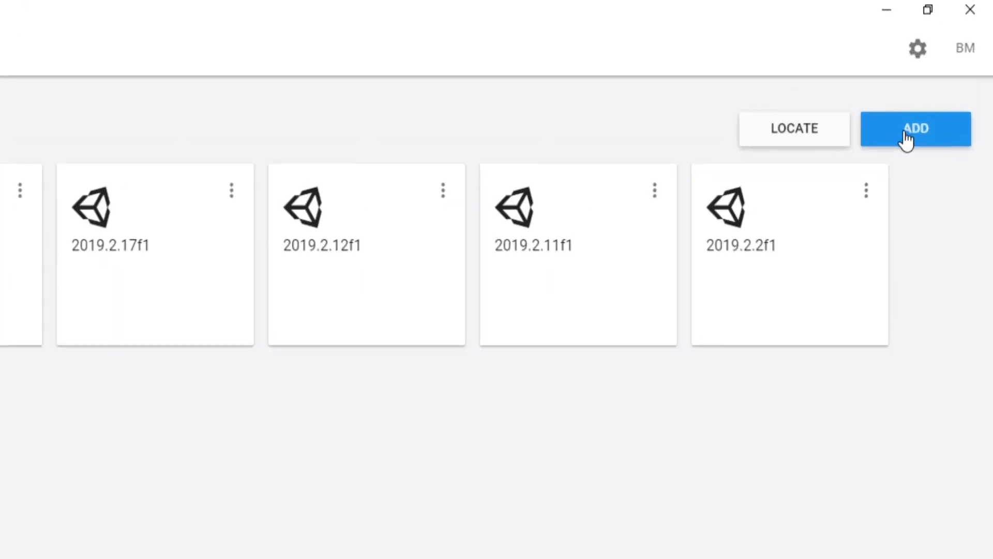
click(944, 77)
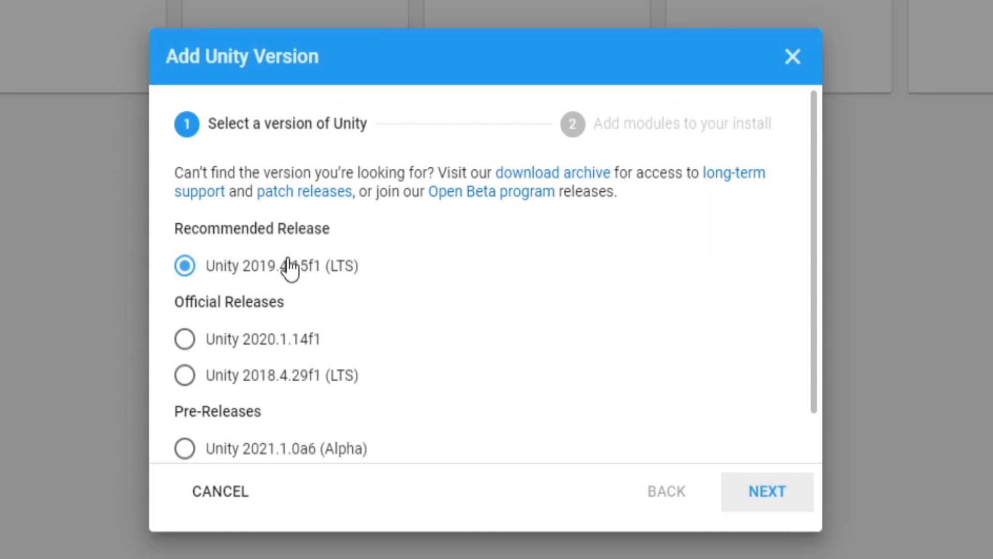
scroll(405, 351, down, 3)
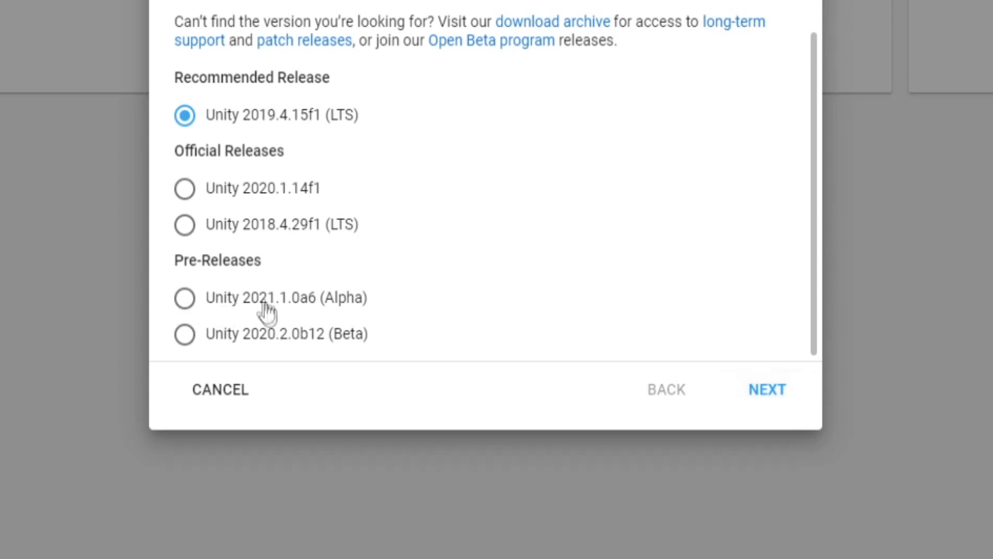
scroll(269, 316, up, 3)
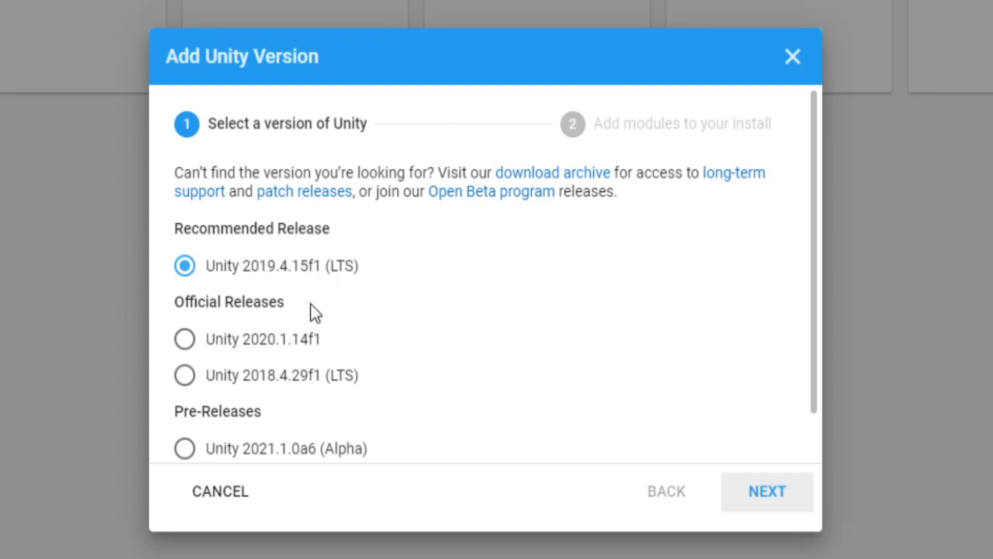
scroll(337, 122, down, 3)
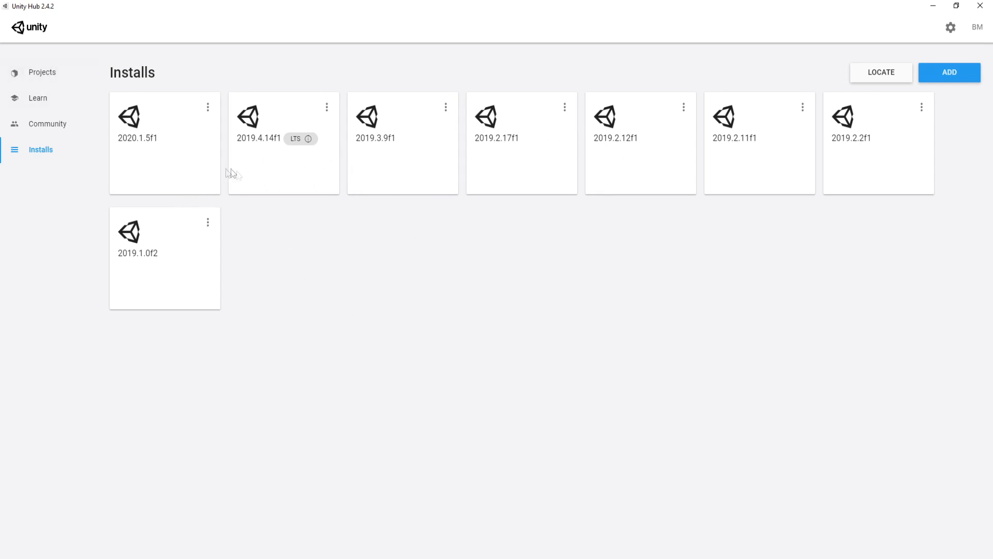
Step: Assign a newer installed Unity version to an older project near the end of the project list and confirm the upgrade
click(65, 73)
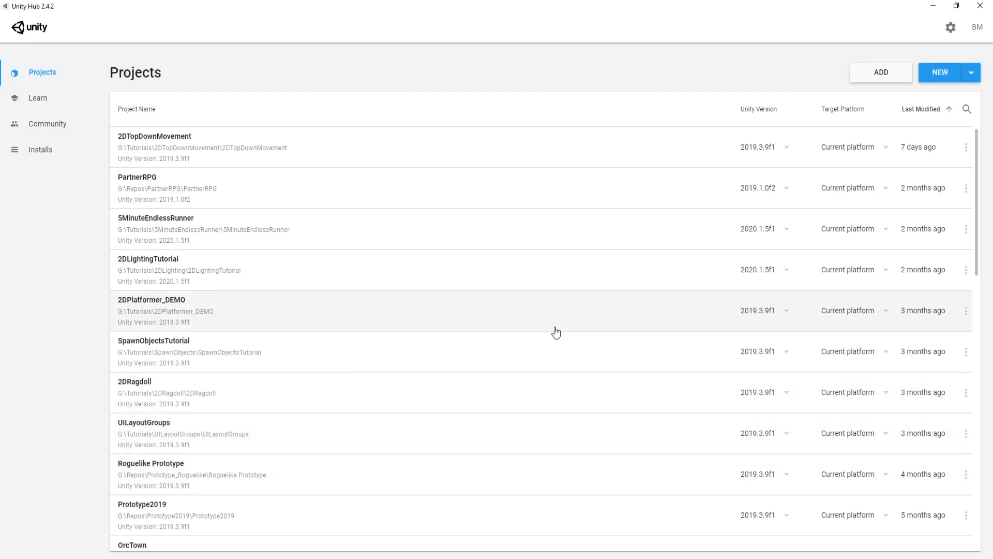
scroll(556, 332, down, 10)
click(788, 536)
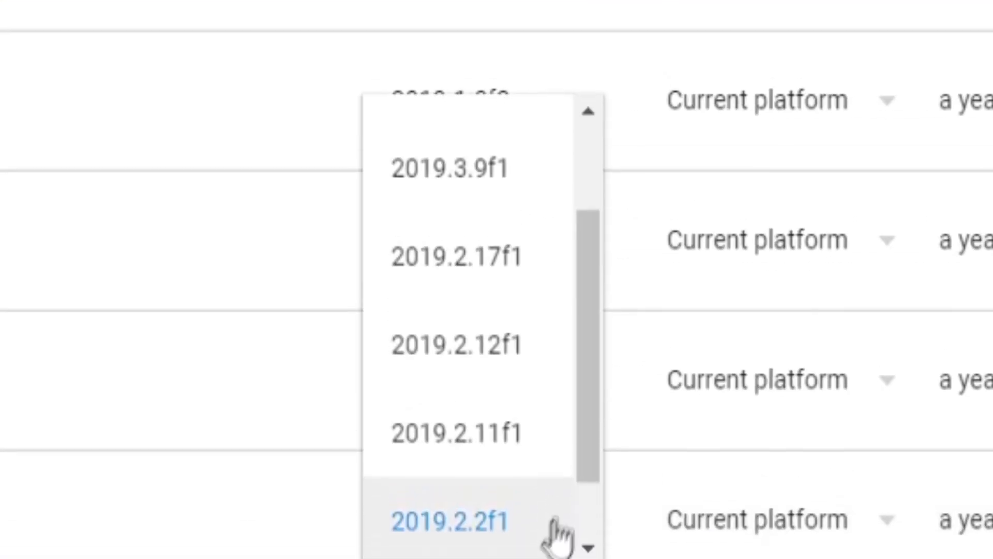
scroll(538, 497, up, 2)
click(473, 178)
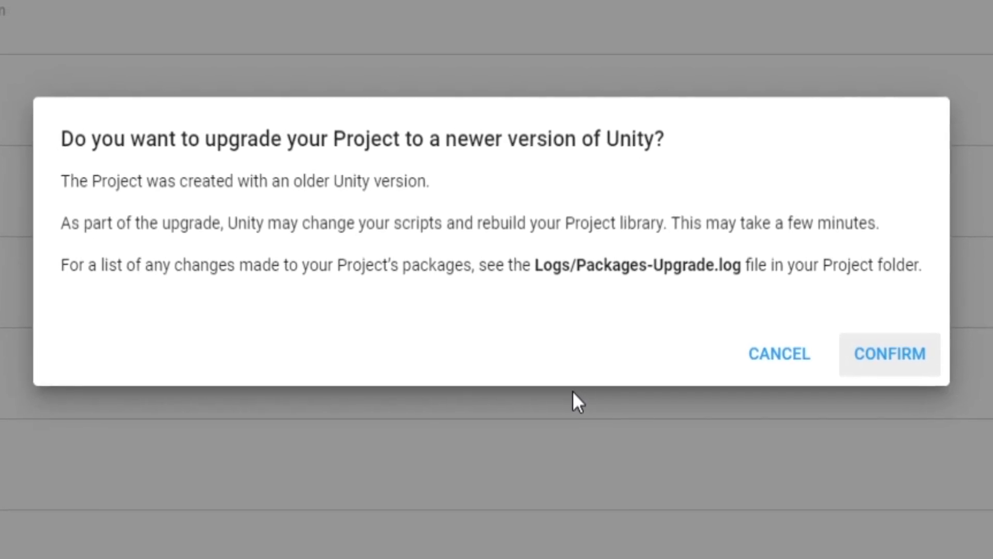
click(927, 357)
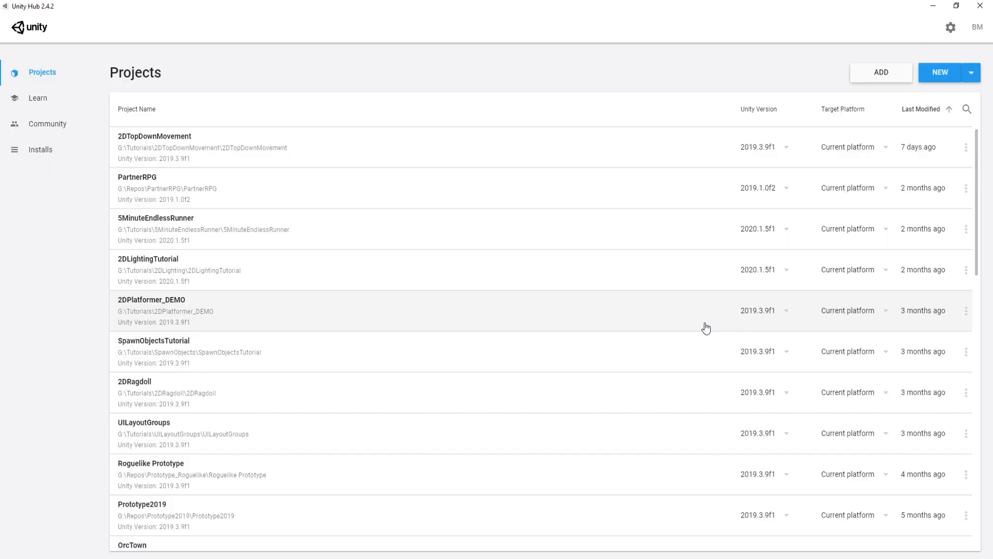
Step: Start creating a new project with Unity version 2020.1.5f1
scroll(725, 296, down, 8)
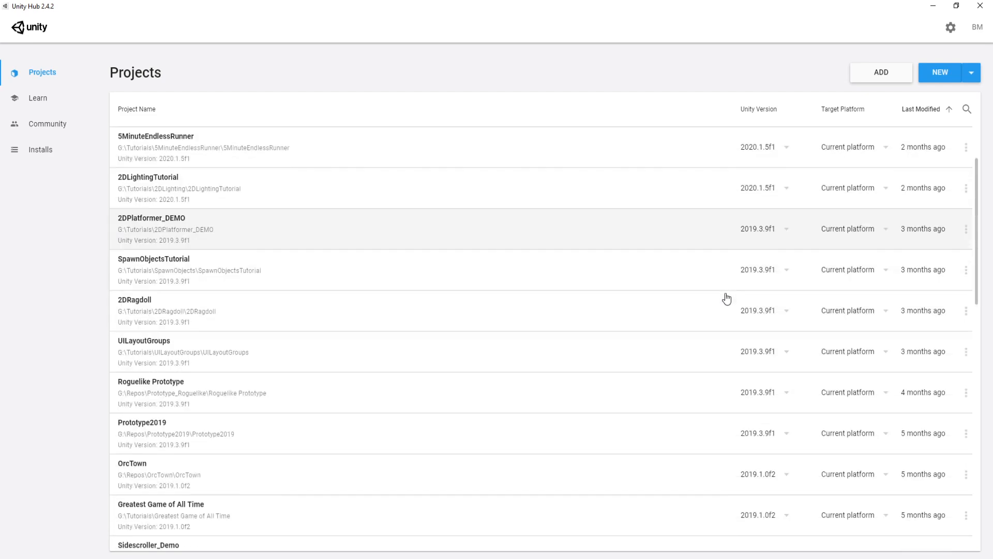
scroll(748, 393, down, 3)
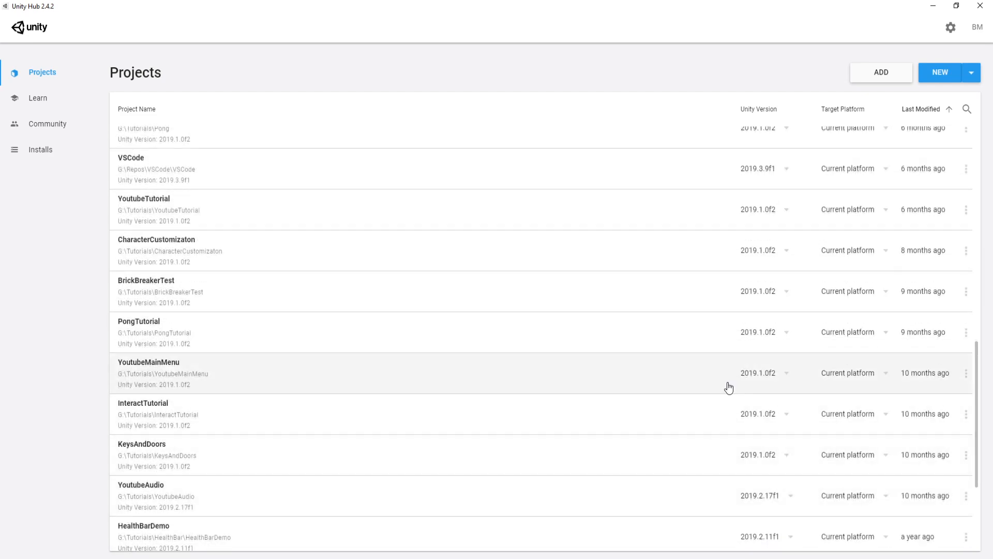
scroll(727, 388, up, 12)
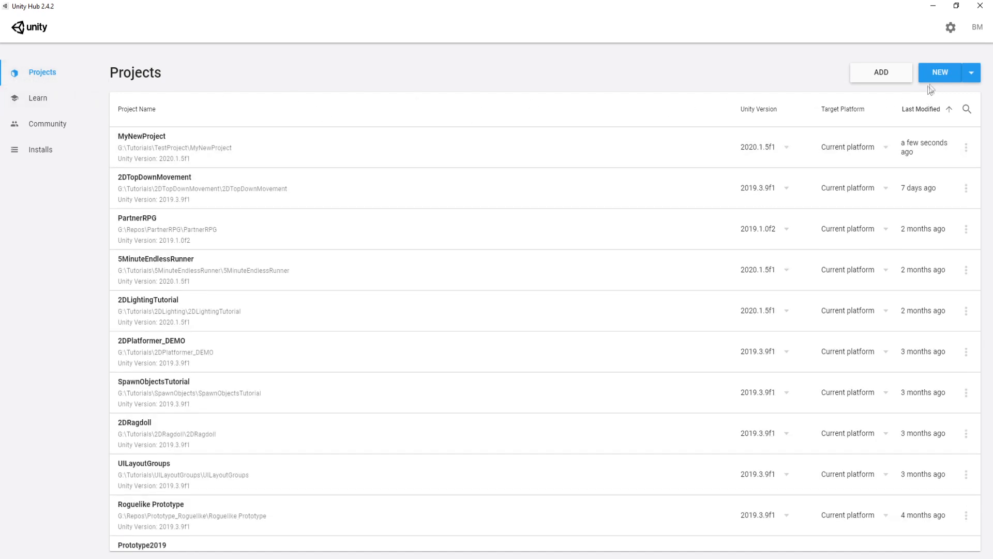
click(972, 78)
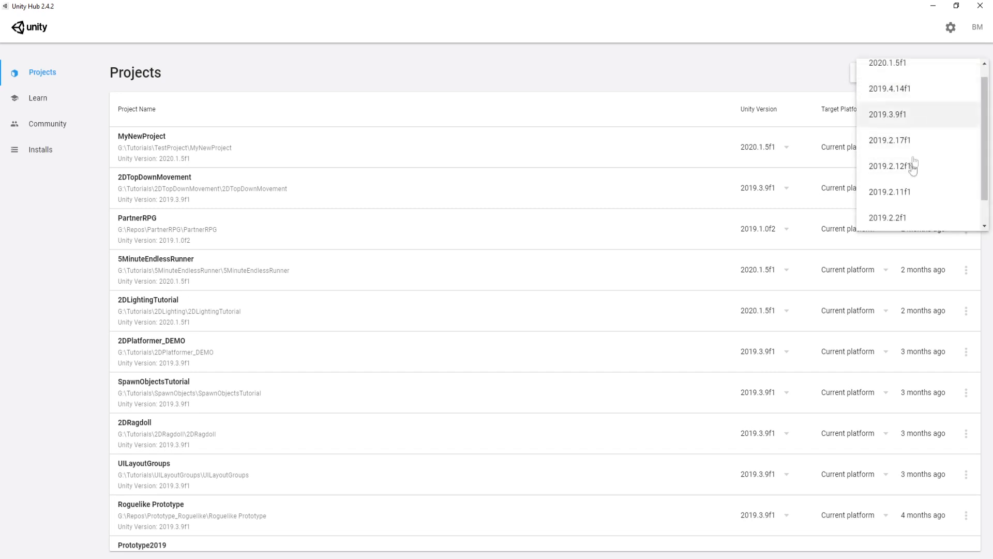
click(887, 75)
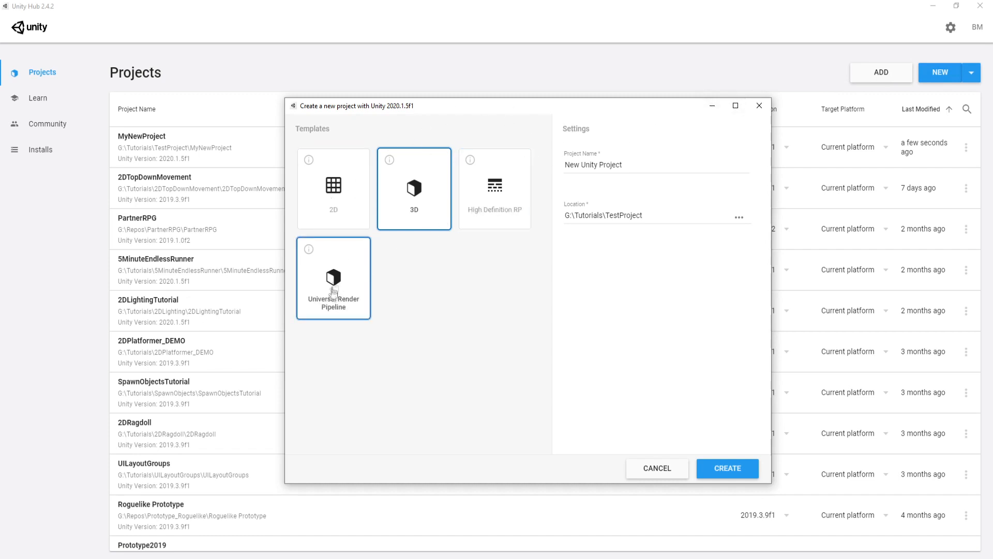
Step: Try the High Definition RP and 2D templates, choose 3D, and name the new project MyProjectName
click(483, 195)
click(348, 199)
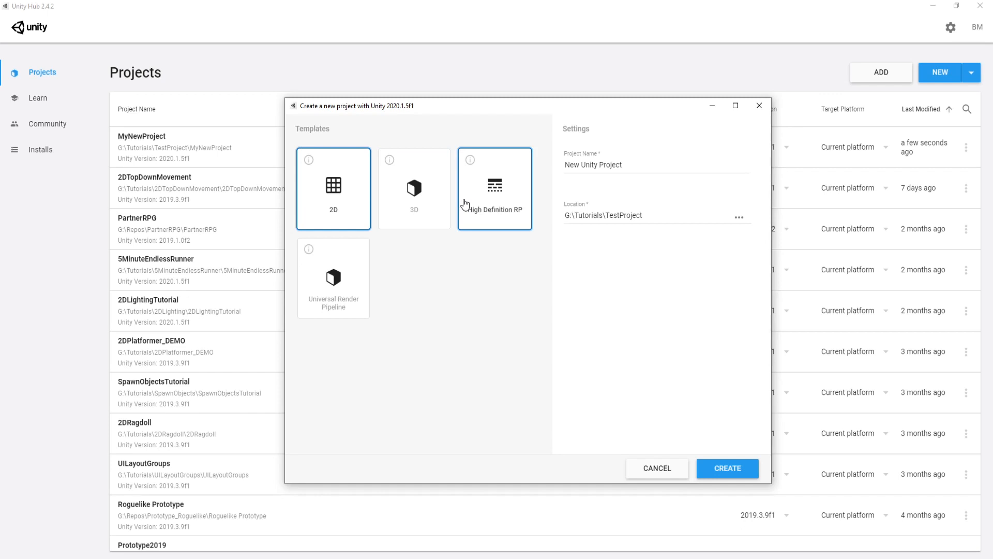
click(413, 199)
text(MyProjectn)
key(BackSpace)
text(Name)
key(Tab)
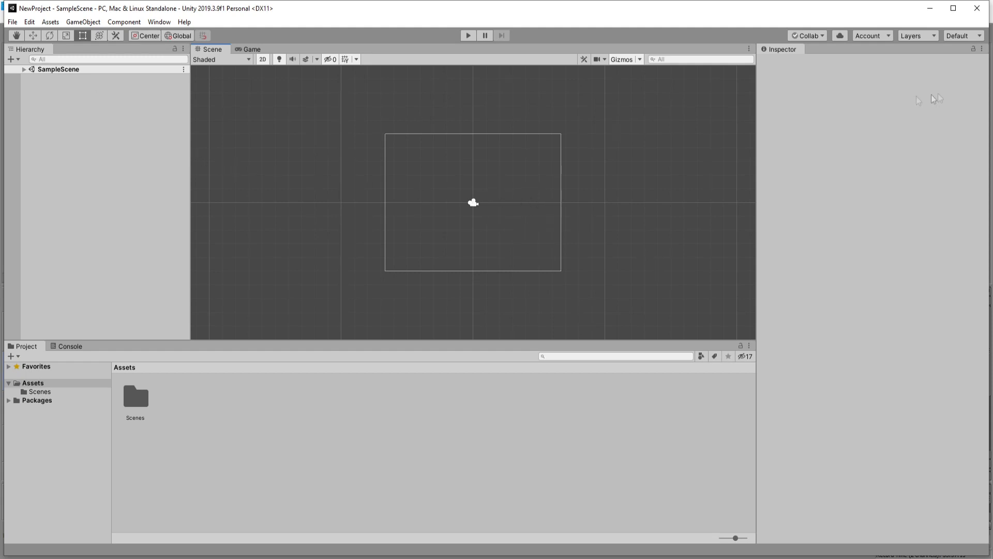
Step: Try the 2 by 3 editor layout and switch to the Tall layout
click(956, 36)
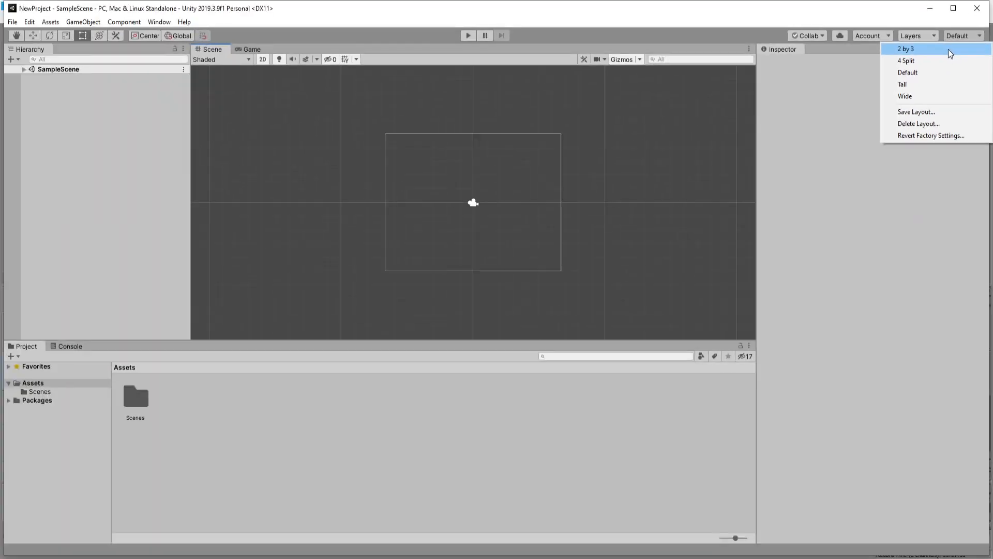
click(890, 116)
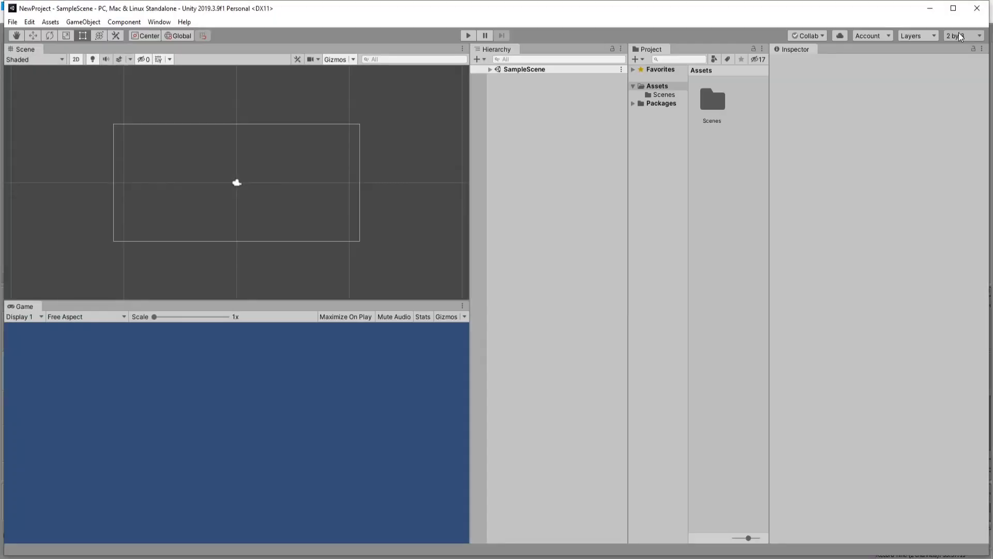
click(958, 35)
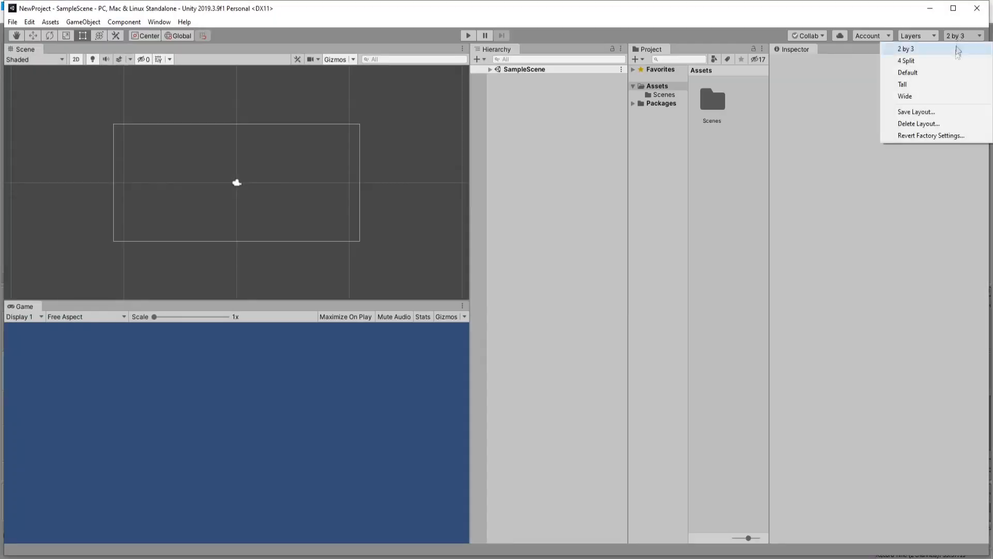
click(952, 85)
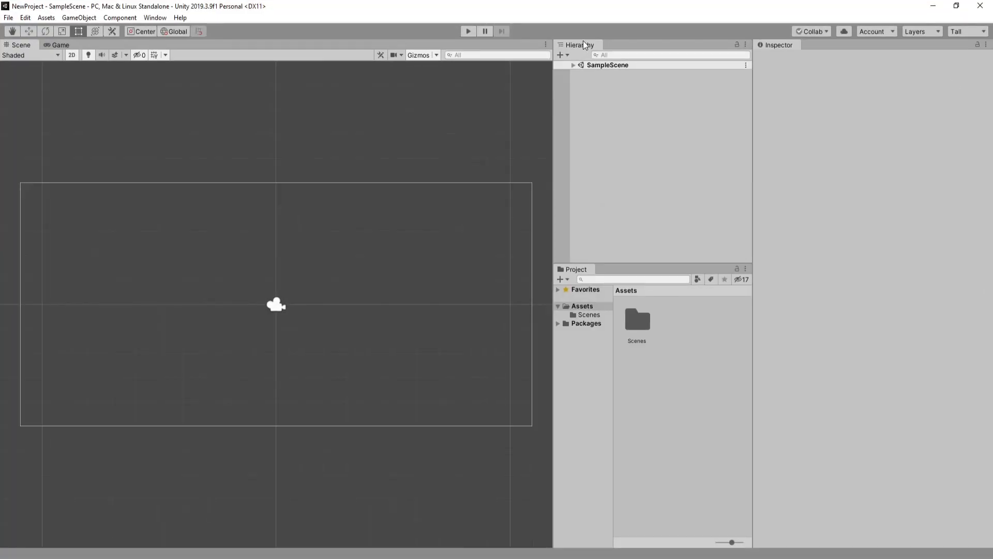
Step: Rearrange the Hierarchy panel within the Tall layout and expand SampleScene in it
drag(584, 45, 675, 83)
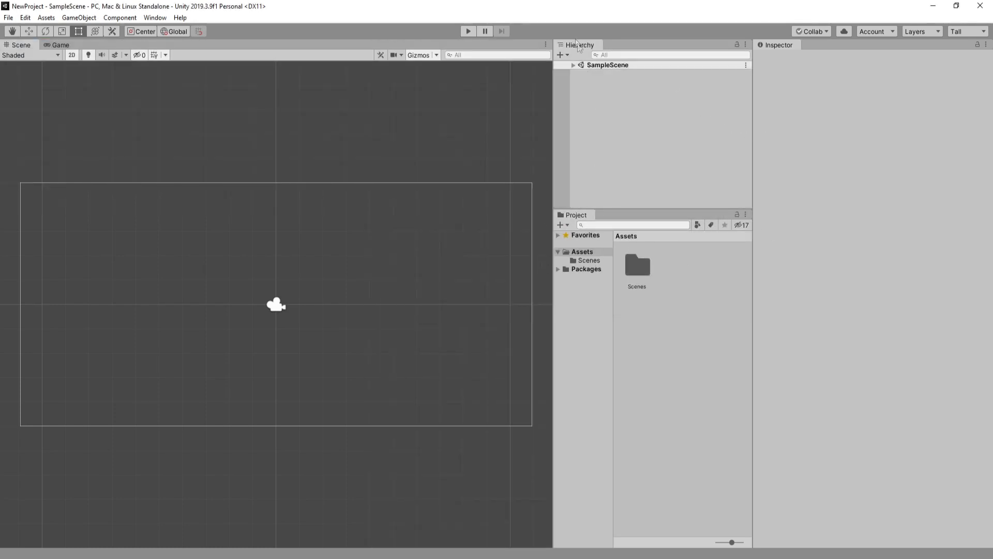
click(573, 65)
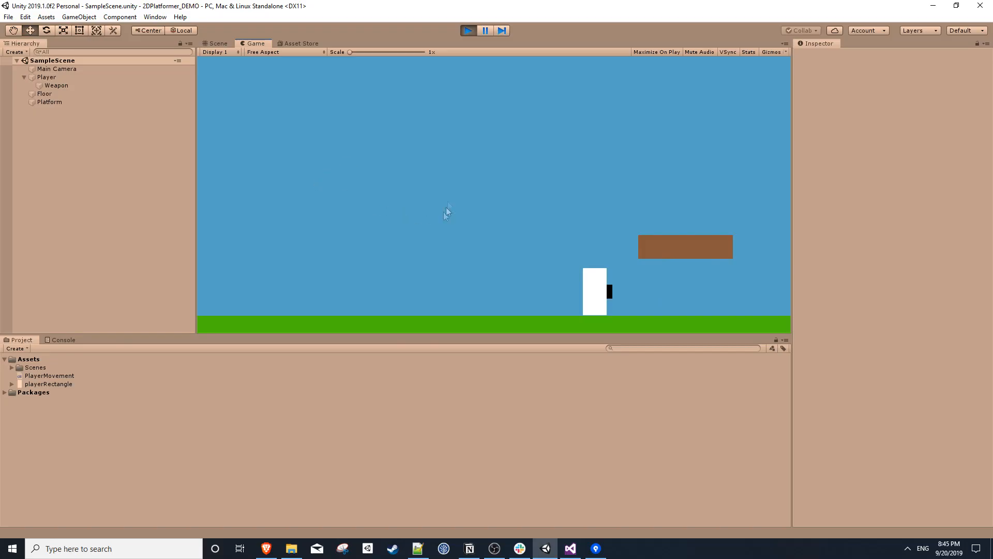
Step: Move the player left in the running 2D platformer and view the level in the Scene view
key(a)
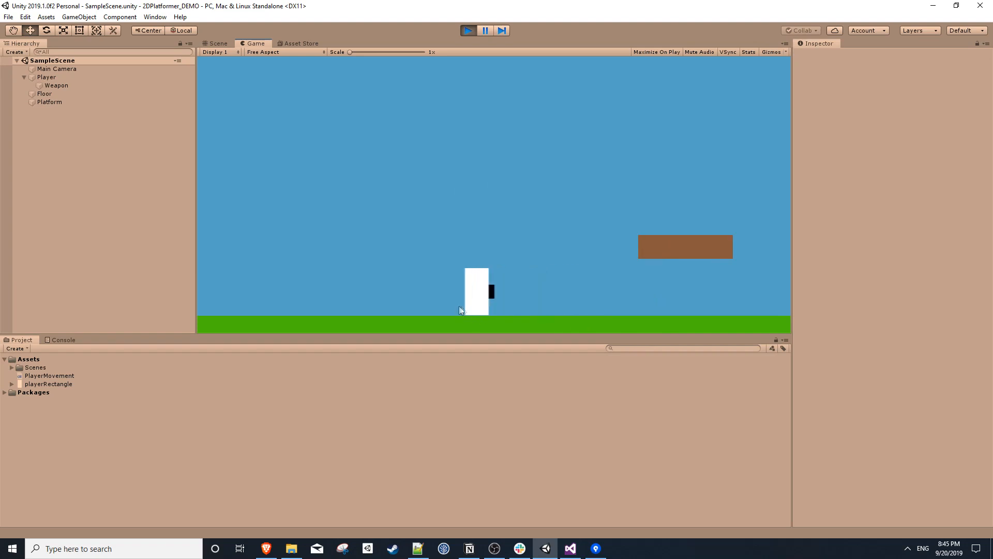
click(217, 43)
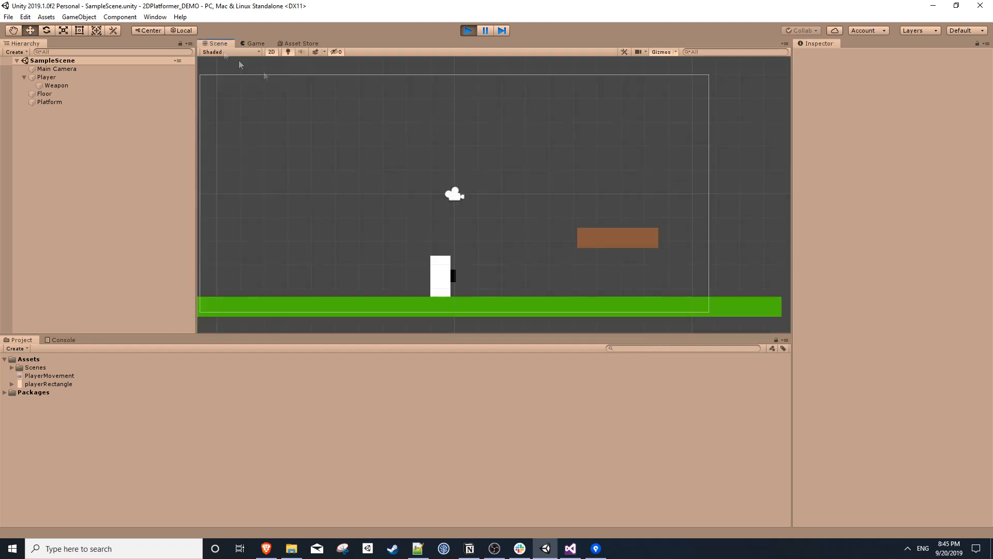